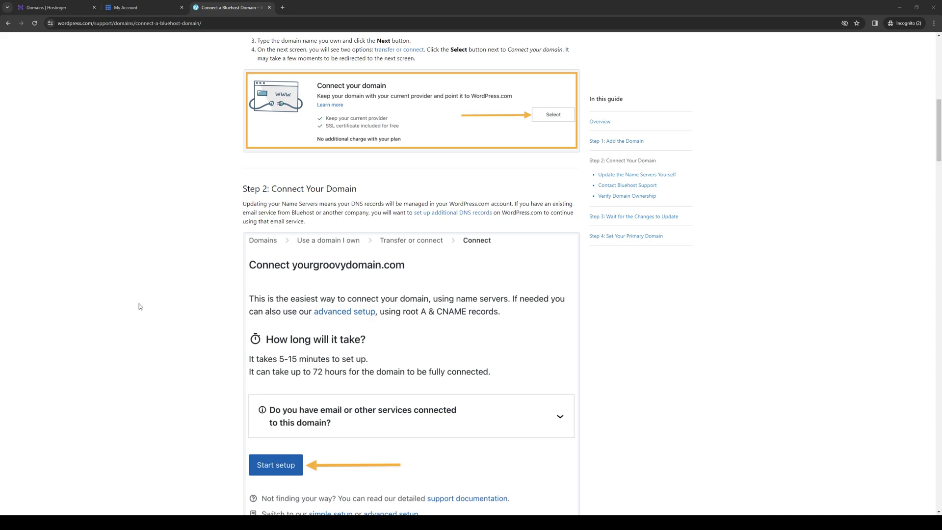
Step: Read through the WordPress.com guide and highlight the ns1.wordpress.com name server
scroll(151, 295, "down", 2)
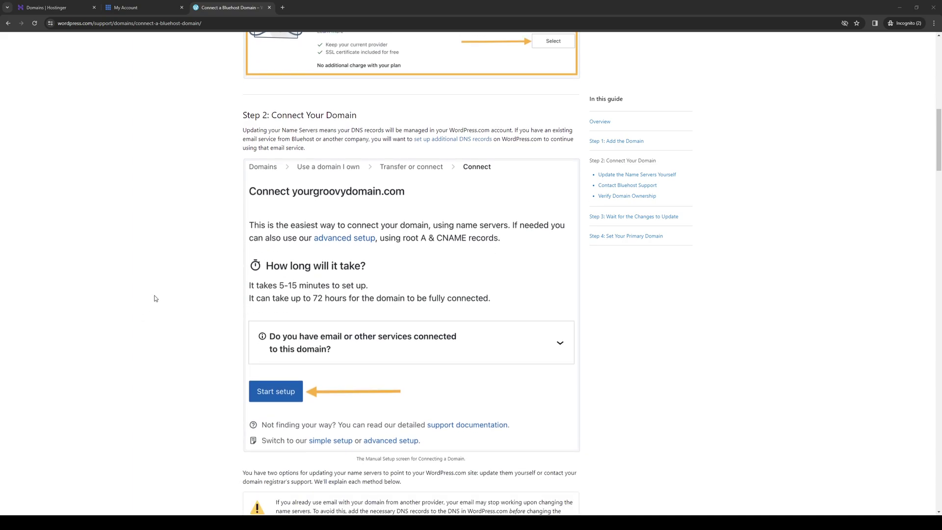
scroll(153, 296, "up", 3)
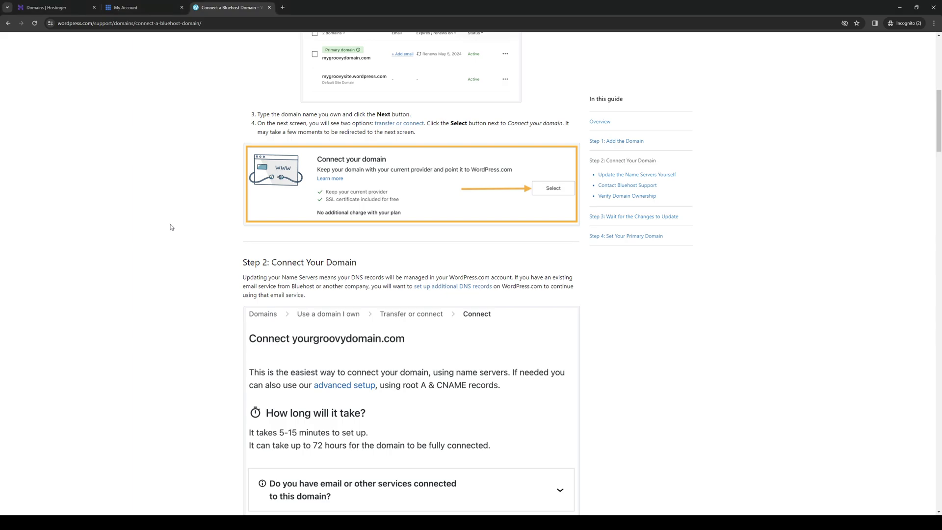
scroll(203, 247, "up", 5)
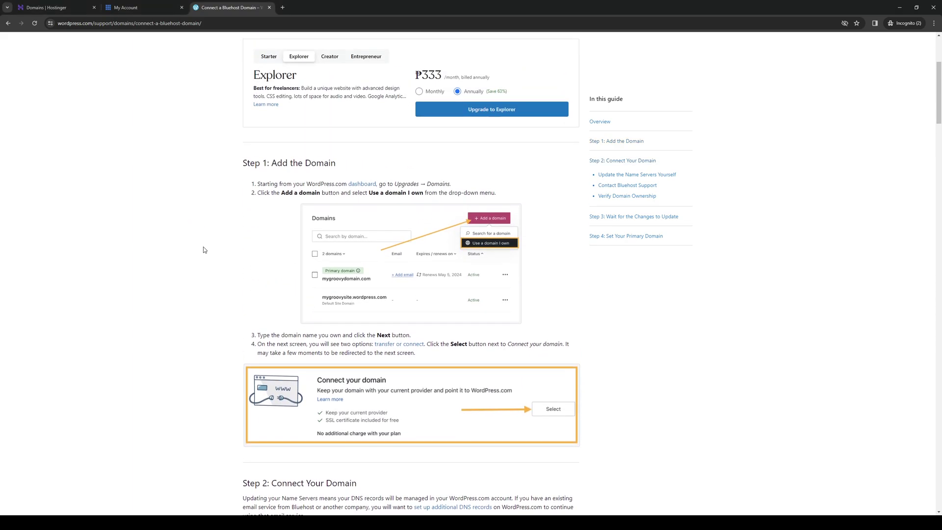
scroll(204, 249, "up", 2)
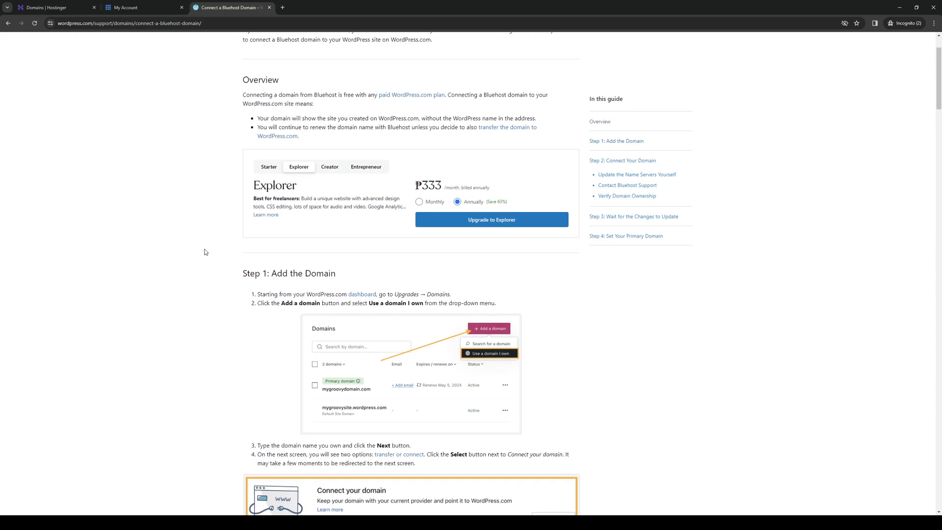
scroll(205, 252, "up", 2)
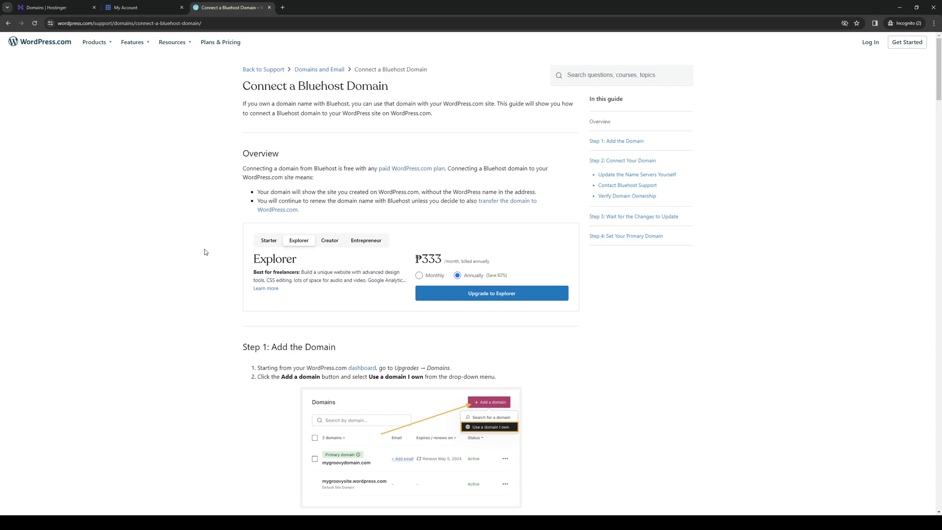
scroll(206, 252, "down", 4)
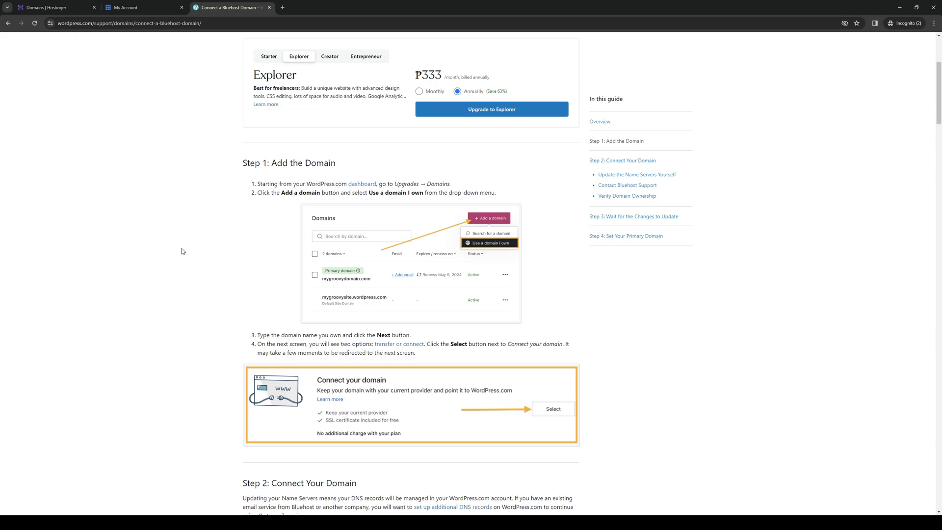
scroll(191, 255, "down", 7)
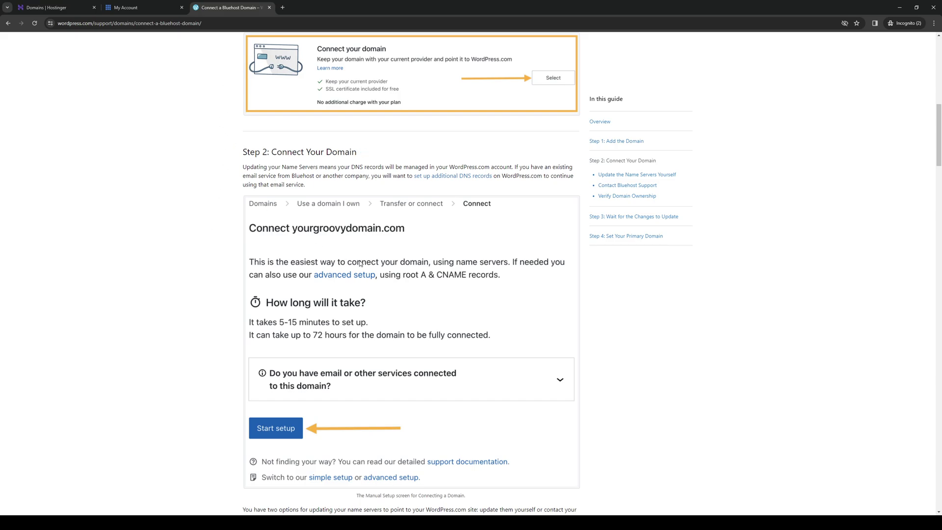
scroll(131, 318, "down", 8)
scroll(190, 269, "up", 5)
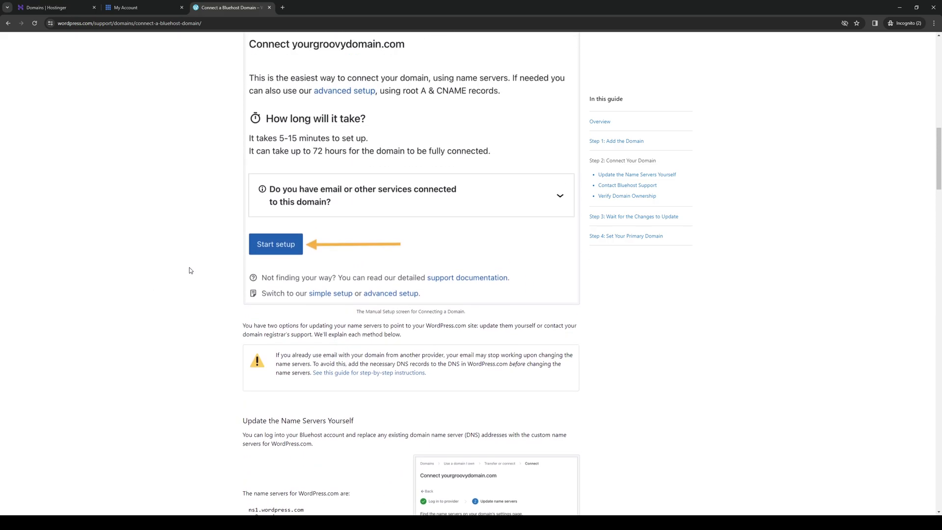
scroll(191, 272, "down", 3)
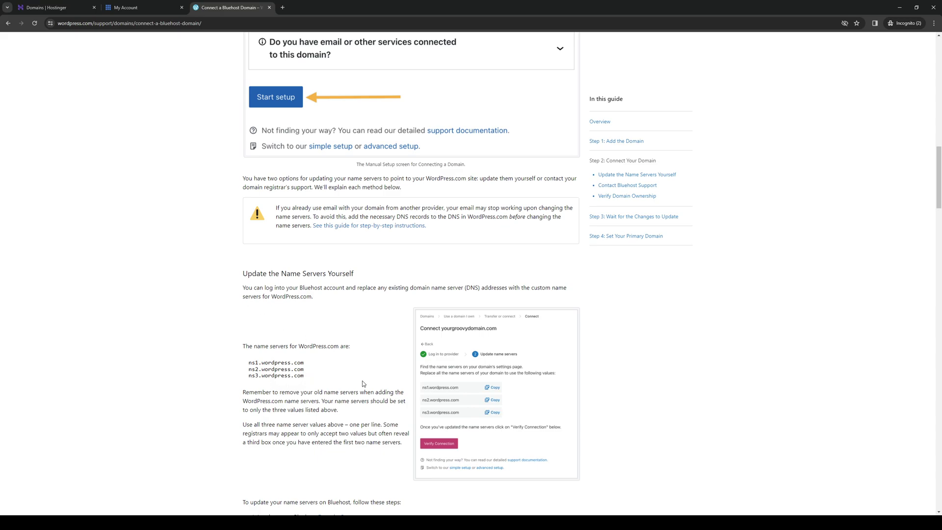
left_click_drag(248, 362, 305, 363)
left_click(235, 368)
Step: Scroll to the Bluehost steps, then switch to the Bluehost domain page listing NS1/NS2.BLUEHOST.COM
scroll(375, 273, "down", 4)
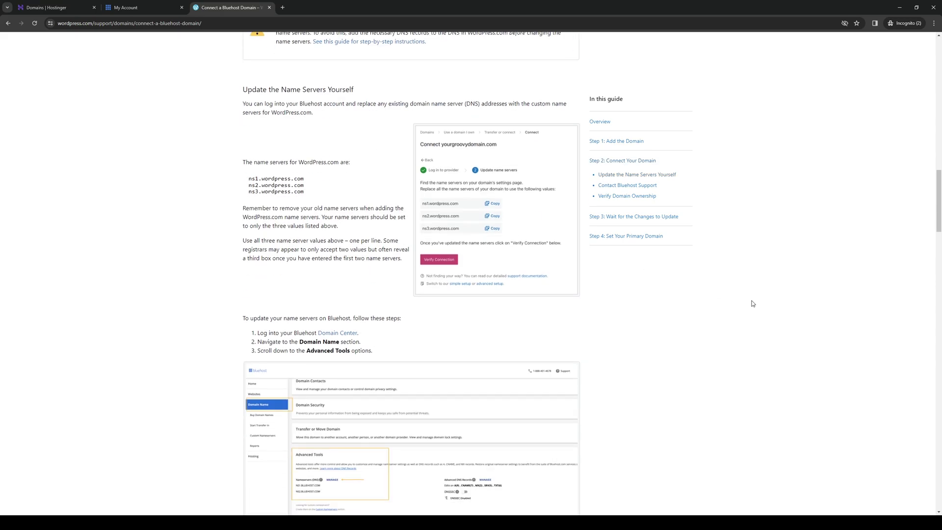
scroll(296, 237, "down", 2)
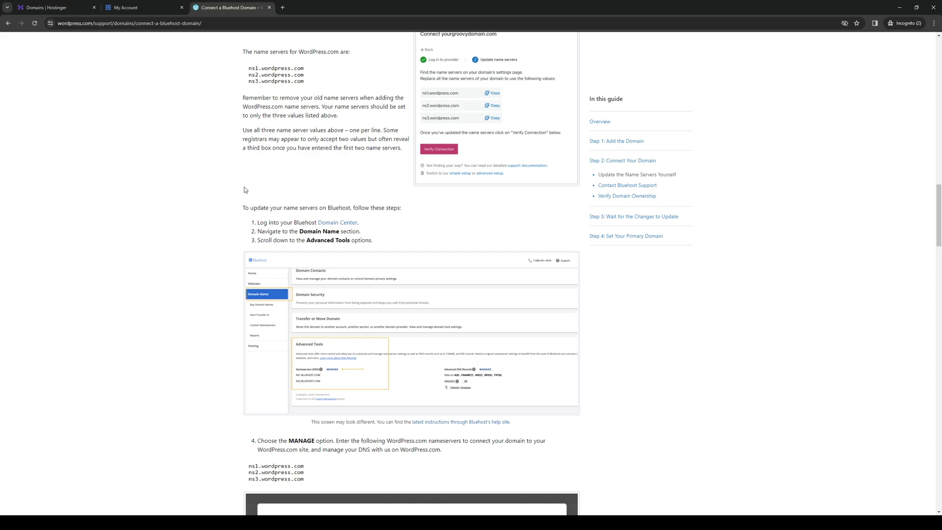
left_click(175, 12)
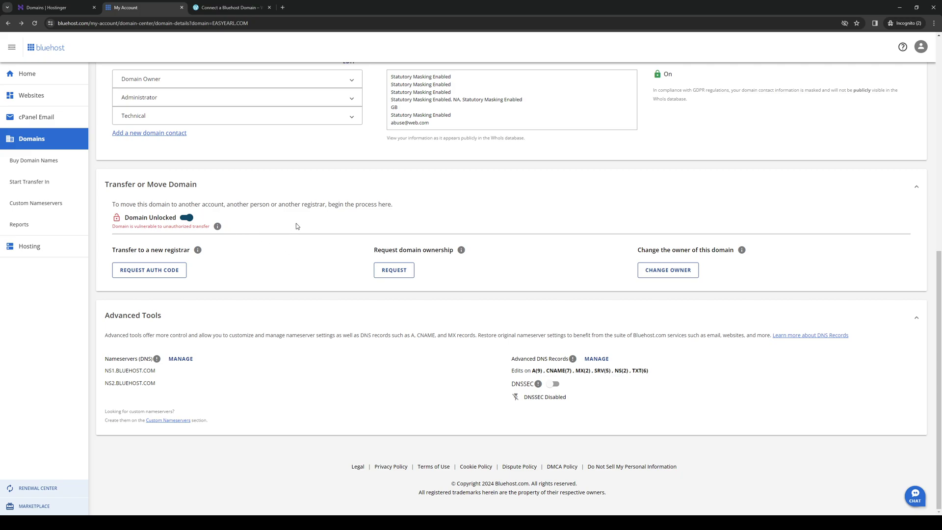
Step: Switch to the Connect a Bluehost Domain tab to see the name-server update steps
left_click(230, 7)
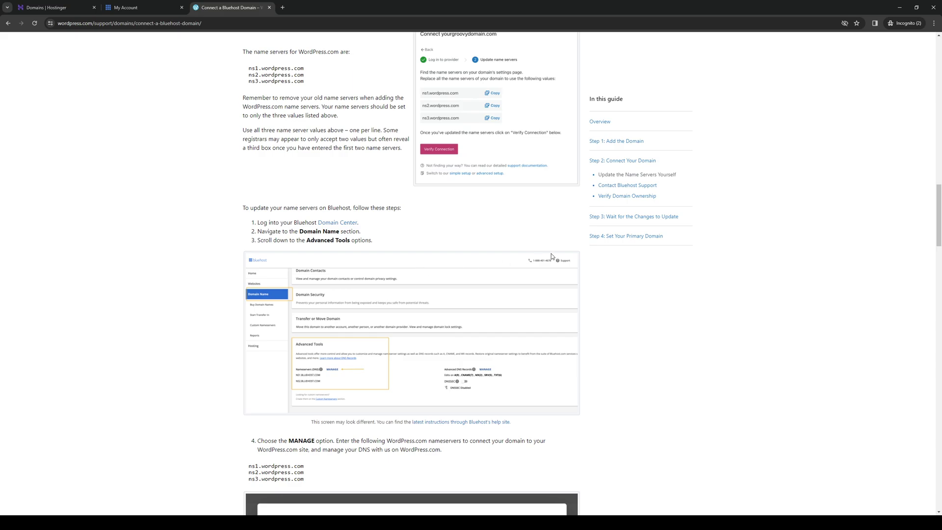
Step: Review the guide's Bluehost steps and highlight the ns1–ns3.wordpress.com name servers
scroll(209, 316, "up", 3)
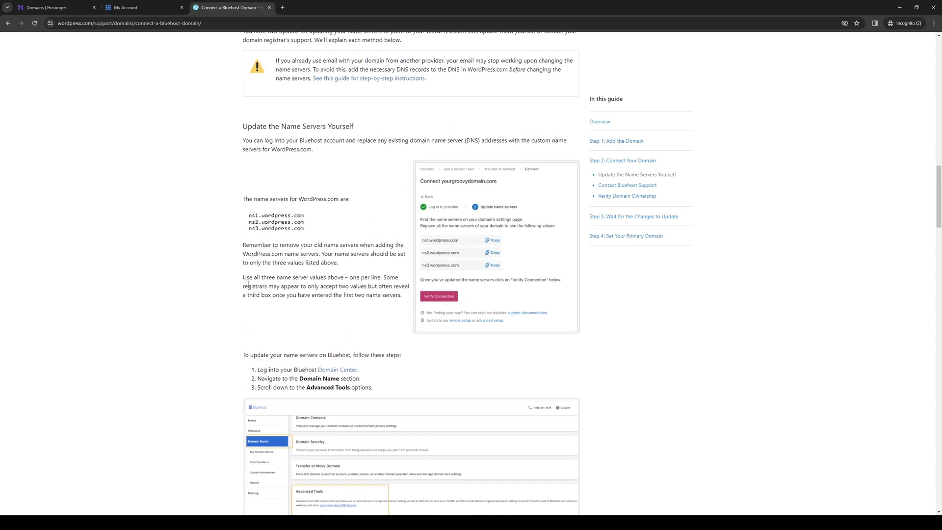
scroll(248, 283, "up", 4)
scroll(250, 286, "up", 2)
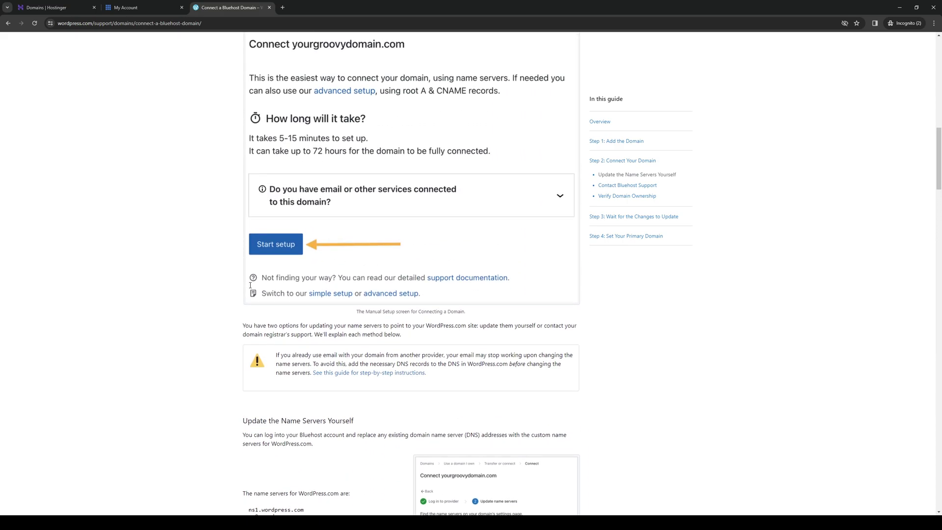
scroll(250, 287, "up", 7)
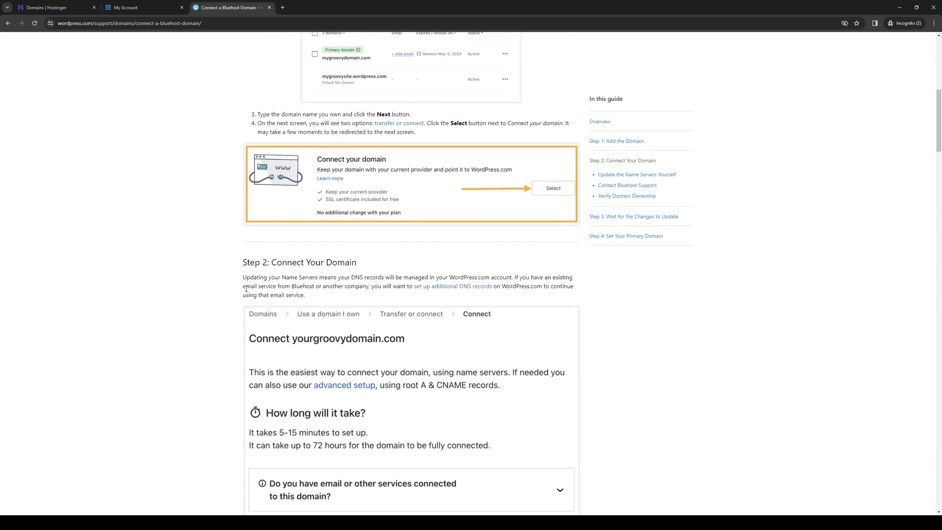
scroll(246, 292, "down", 4)
scroll(246, 285, "down", 4)
scroll(247, 282, "down", 4)
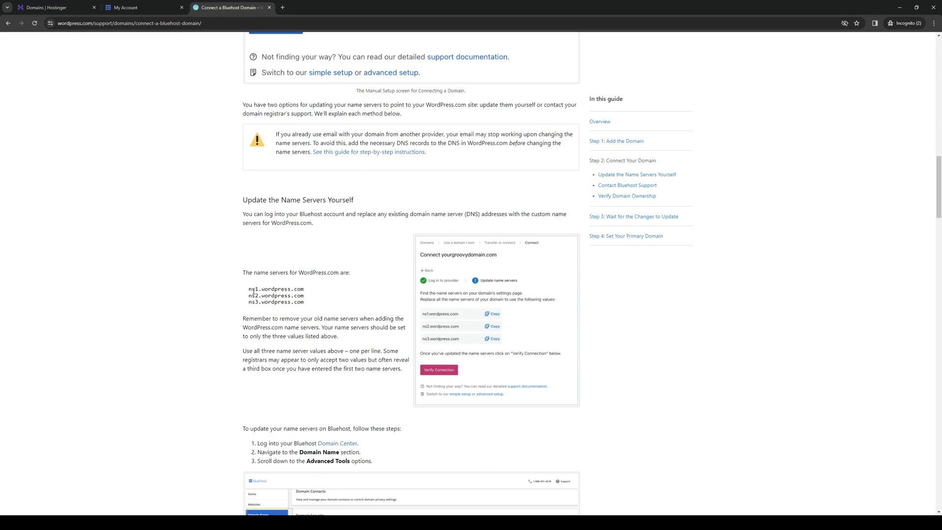
left_click_drag(249, 289, 305, 302)
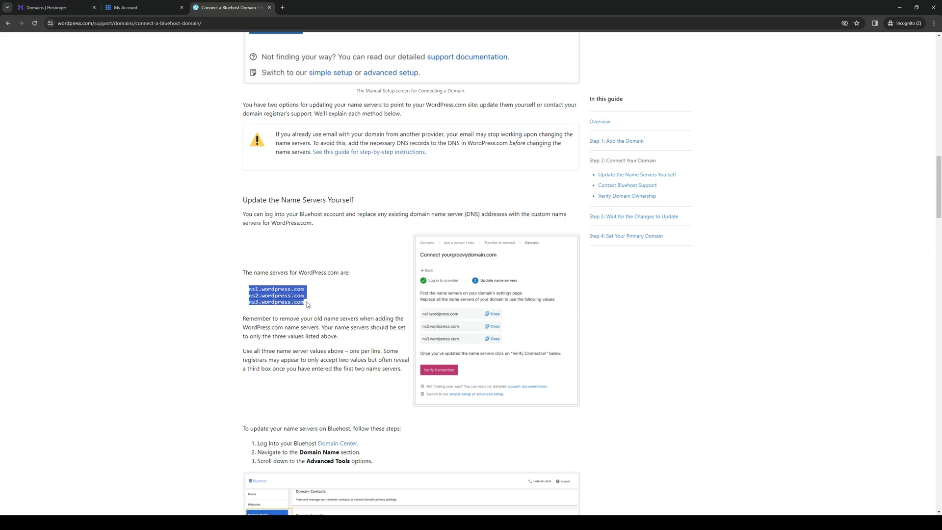
left_click(306, 305)
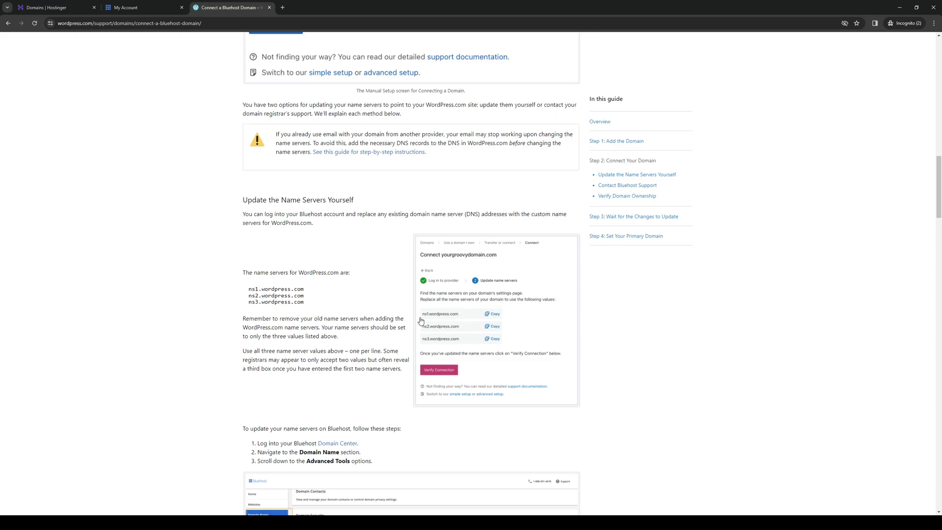
scroll(282, 308, "down", 3)
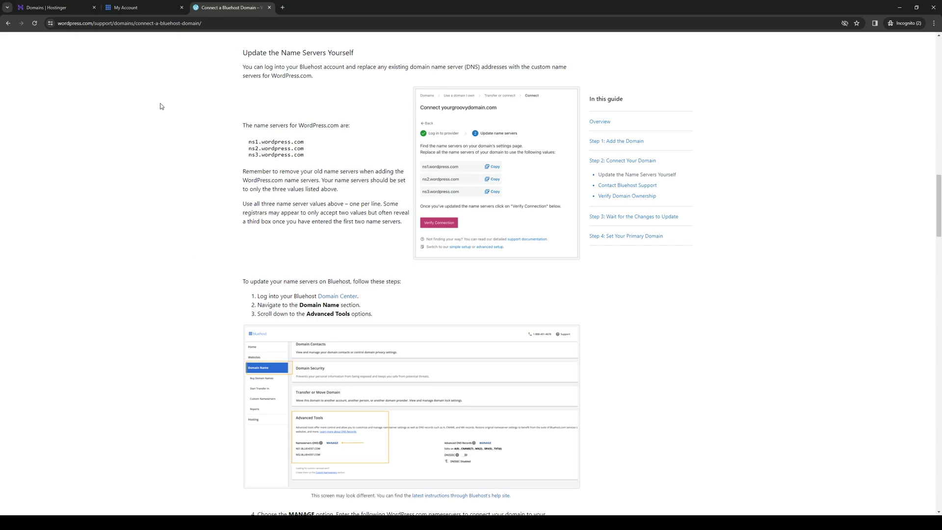
Step: Open Bluehost's Manage Nameservers (DNS) editor past the warning, then check the guide's WordPress.com values
left_click(155, 6)
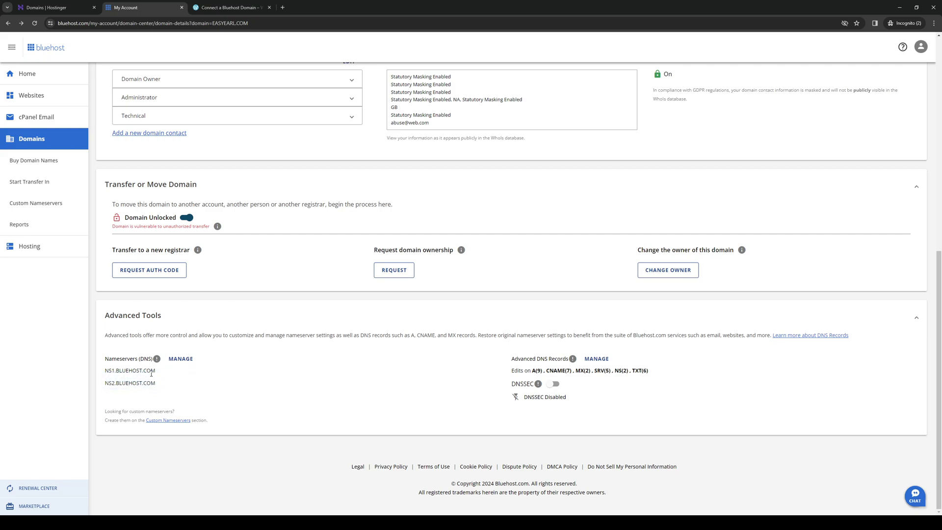
left_click(180, 359)
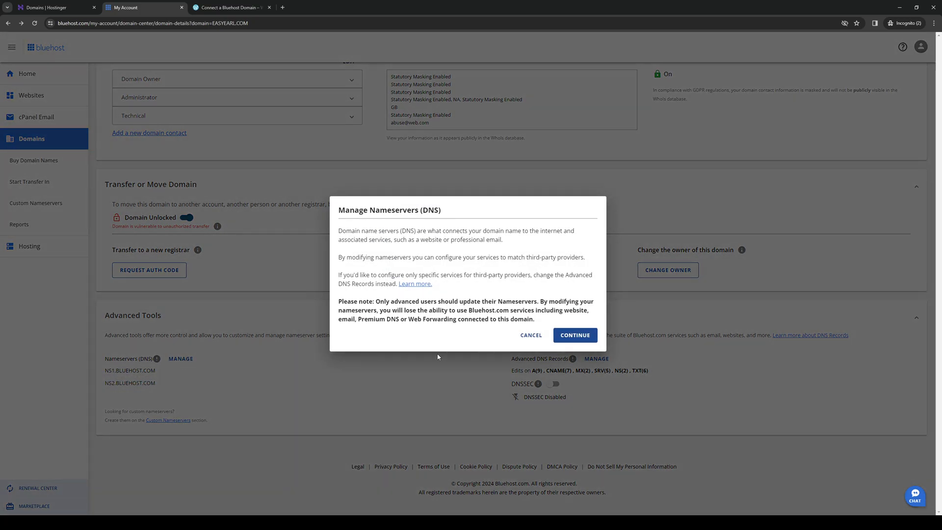
left_click(577, 335)
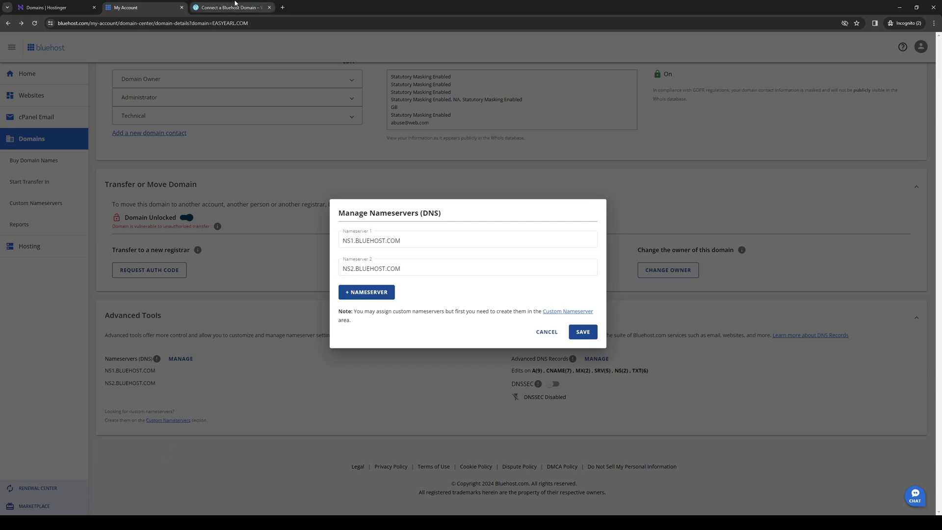
left_click(234, 7)
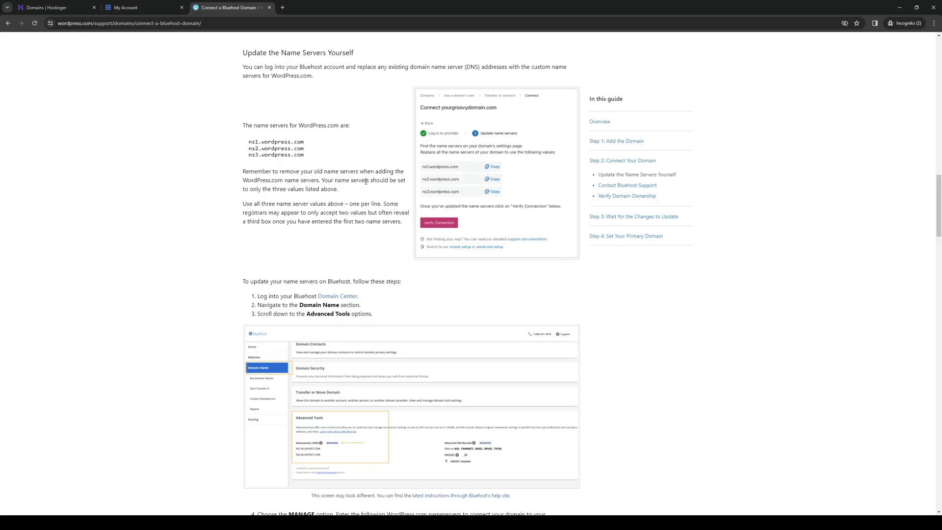
Step: Return to the Bluehost tab, where the editor still holds NS1.BLUEHOST.COM and NS2.BLUEHOST.COM
left_click(167, 6)
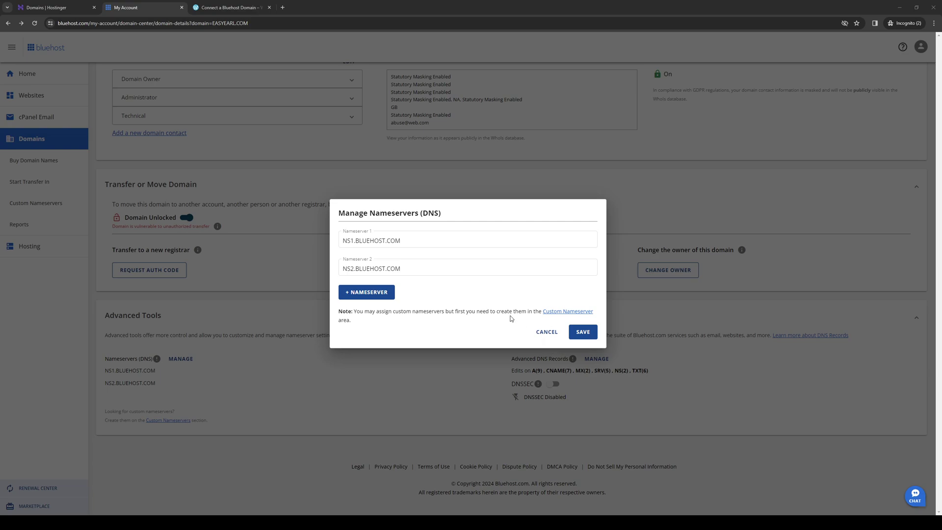
left_click(239, 8)
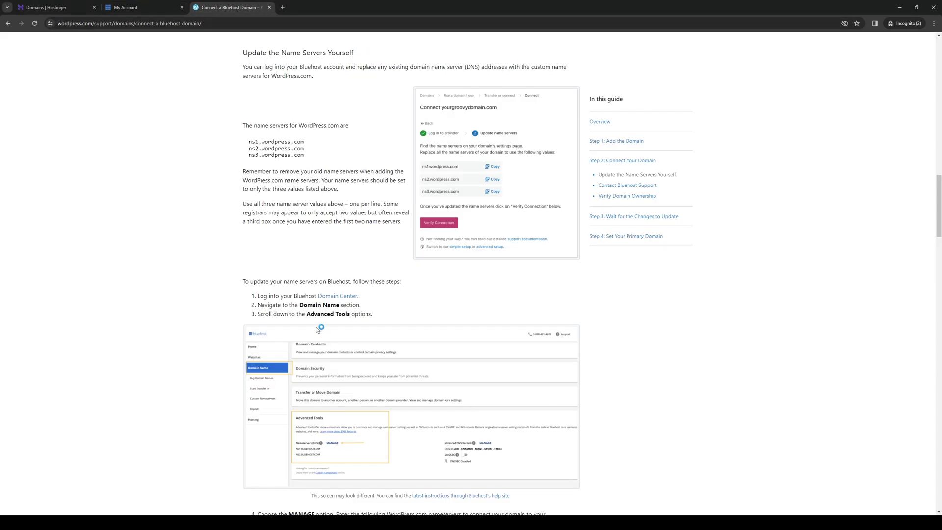
scroll(324, 329, "down", 7)
scroll(246, 423, "down", 1)
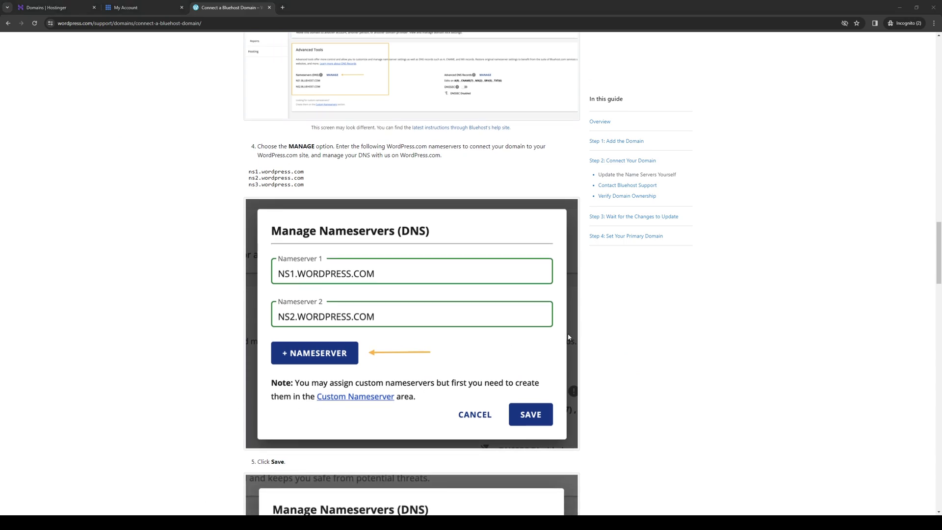
scroll(554, 342, "down", 5)
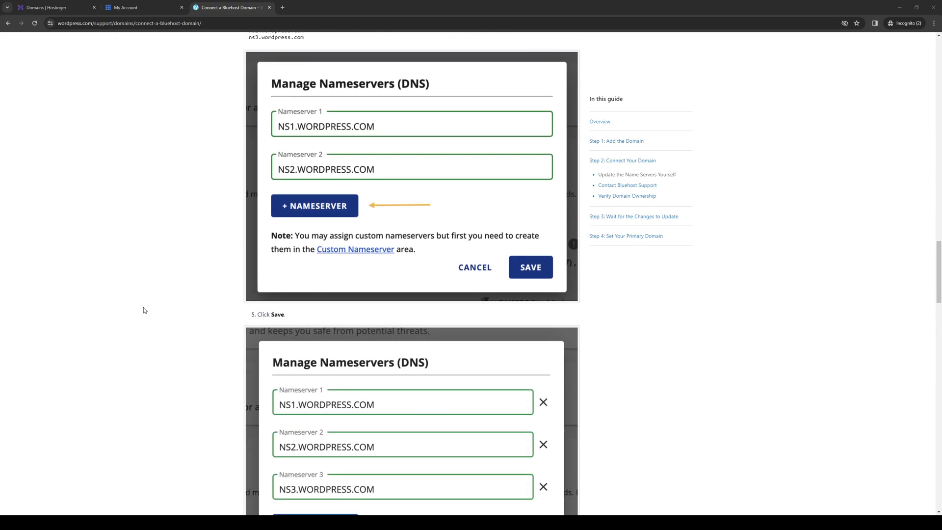